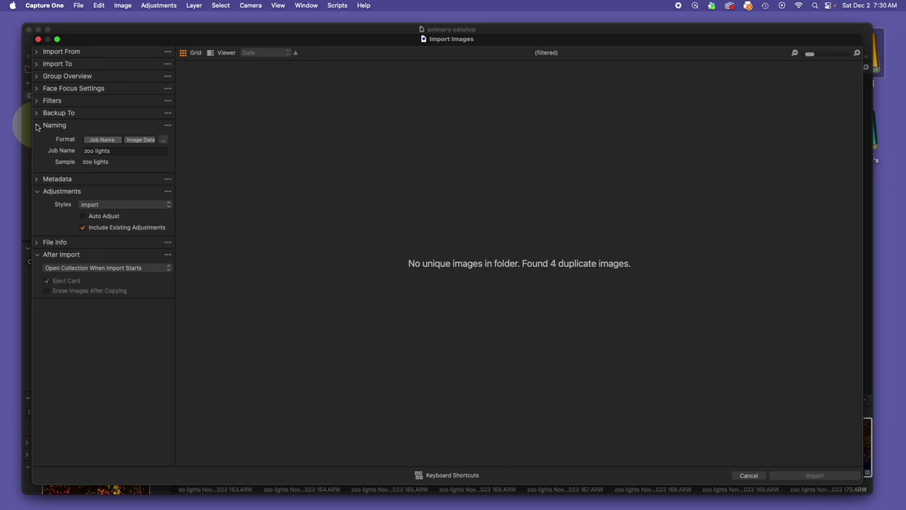
# Open the import naming format editor, browse its tokens such as Current Date, then cancel.
pyautogui.moveTo(335, 41)
pyautogui.mouseDown()
pyautogui.moveTo(329, 36)
pyautogui.moveTo(340, 39)
pyautogui.mouseUp()
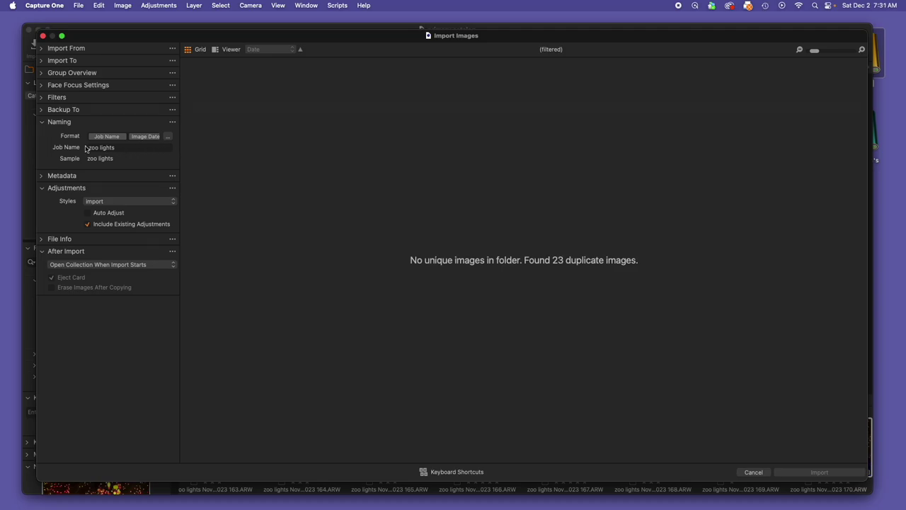
pyautogui.click(124, 150)
pyautogui.click(130, 150)
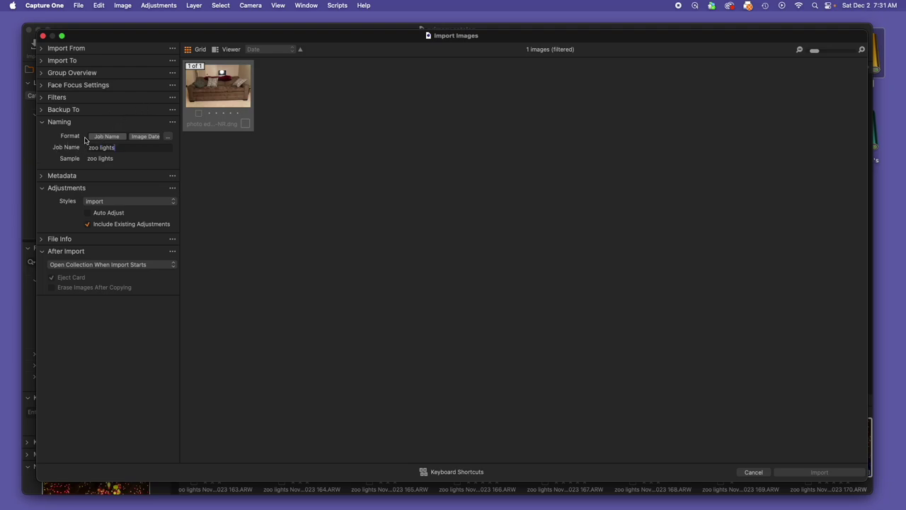
pyautogui.click(167, 136)
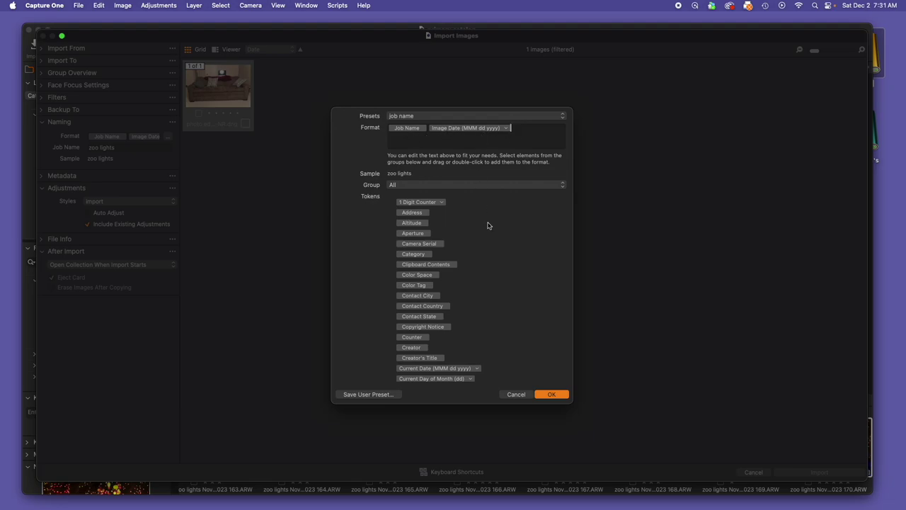
pyautogui.scroll(-3, 495, 243)
pyautogui.moveTo(417, 282)
pyautogui.mouseDown()
pyautogui.moveTo(512, 96)
pyautogui.moveTo(477, 274)
pyautogui.moveTo(426, 291)
pyautogui.moveTo(423, 285)
pyautogui.mouseUp()
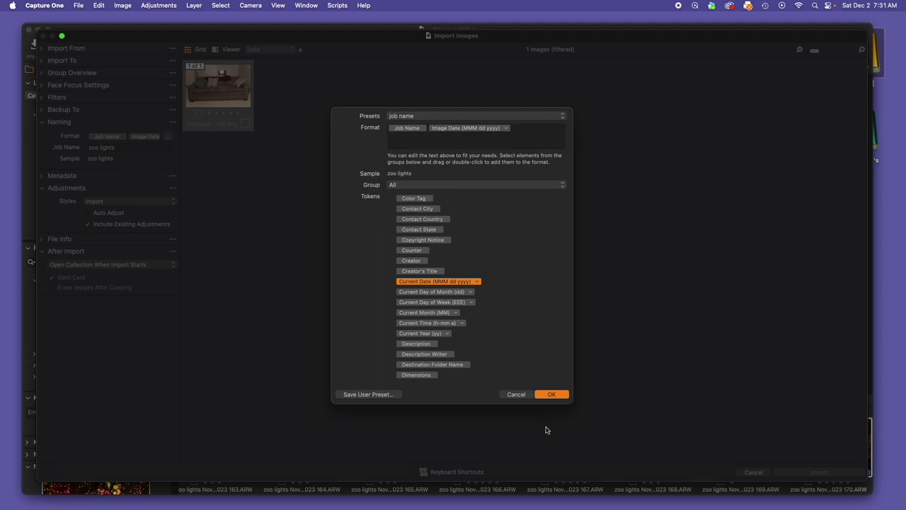
pyautogui.click(517, 395)
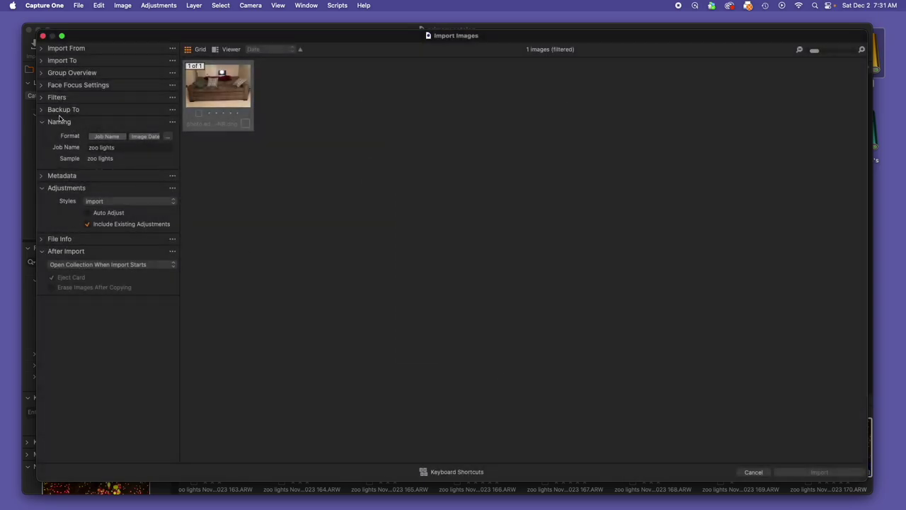
# Select the 'zoo lights' job name, then reopen the naming format editor.
pyautogui.moveTo(121, 148); pyautogui.dragTo(77, 149)
pyautogui.click(128, 149)
pyautogui.click(167, 136)
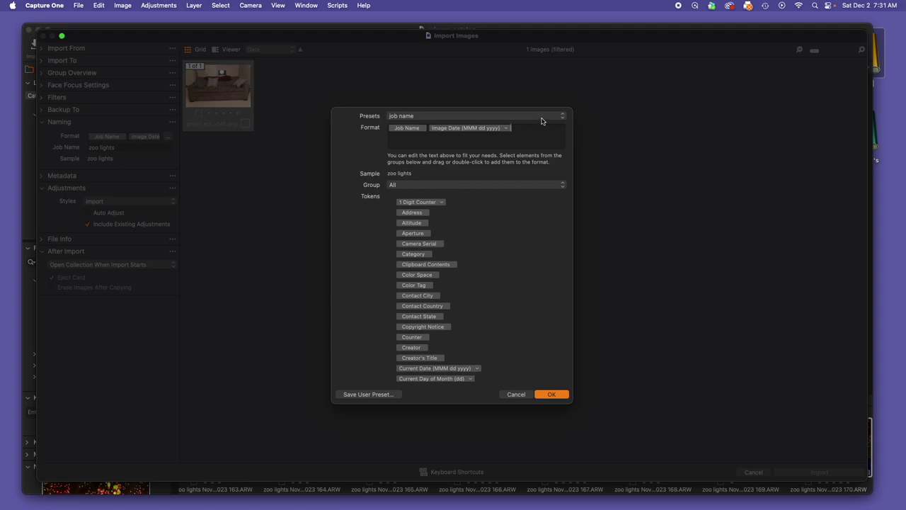
# Try the image name, job name and job name counter naming presets in turn.
pyautogui.click(542, 118)
pyautogui.click(457, 106)
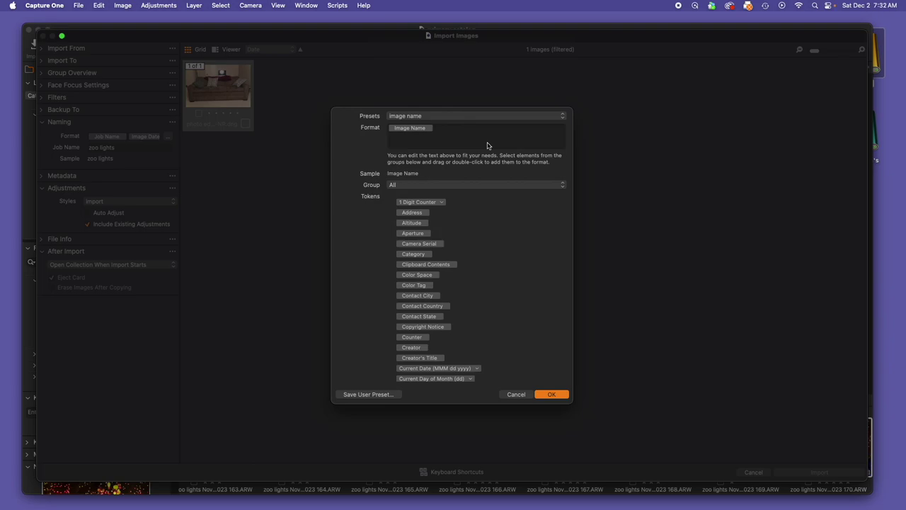
pyautogui.click(512, 116)
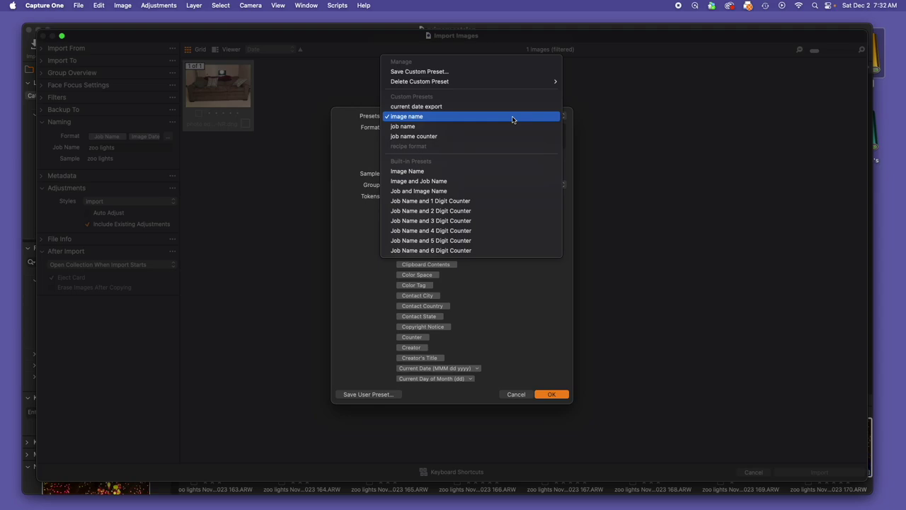
pyautogui.click(512, 126)
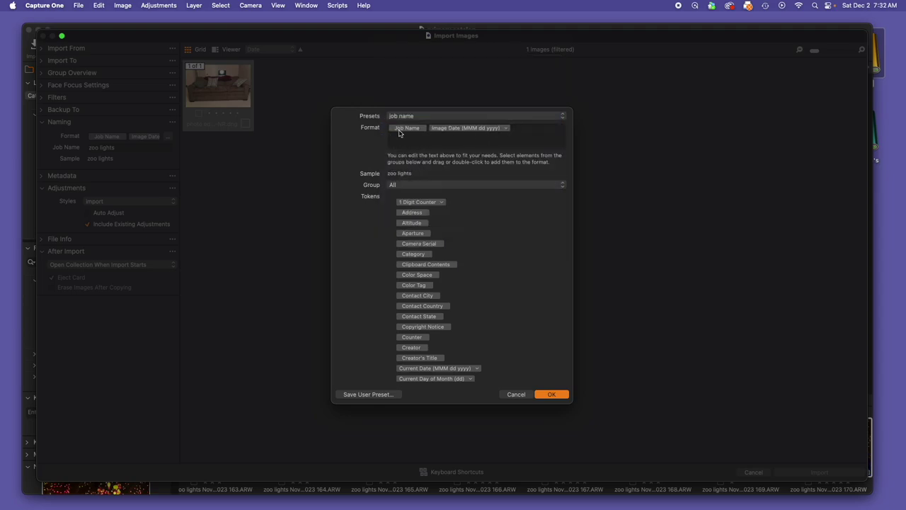
pyautogui.click(487, 115)
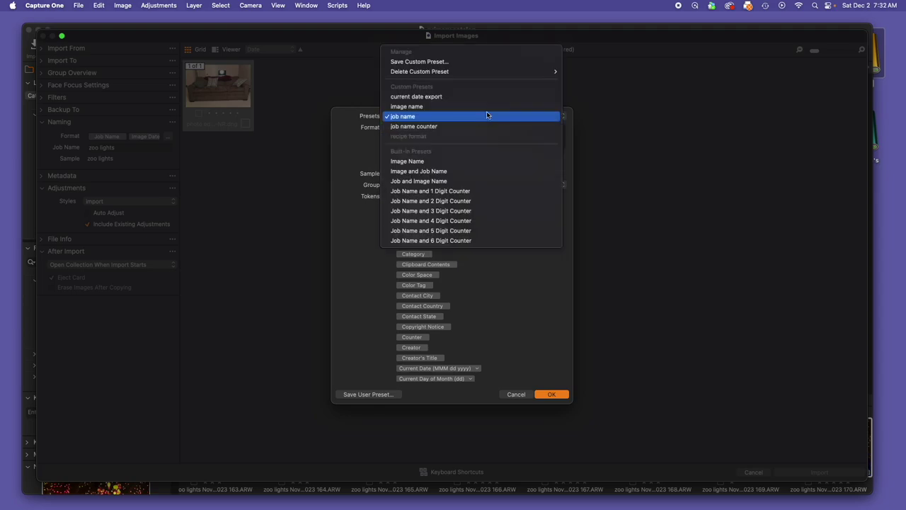
pyautogui.click(448, 126)
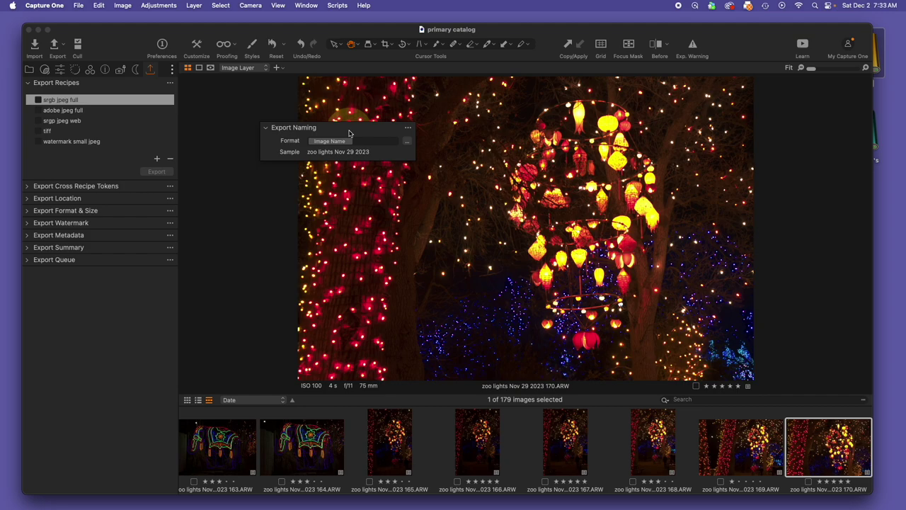
# Nudge the Export Naming panel and open its File Name Tokens editor.
pyautogui.moveTo(325, 128); pyautogui.dragTo(332, 121)
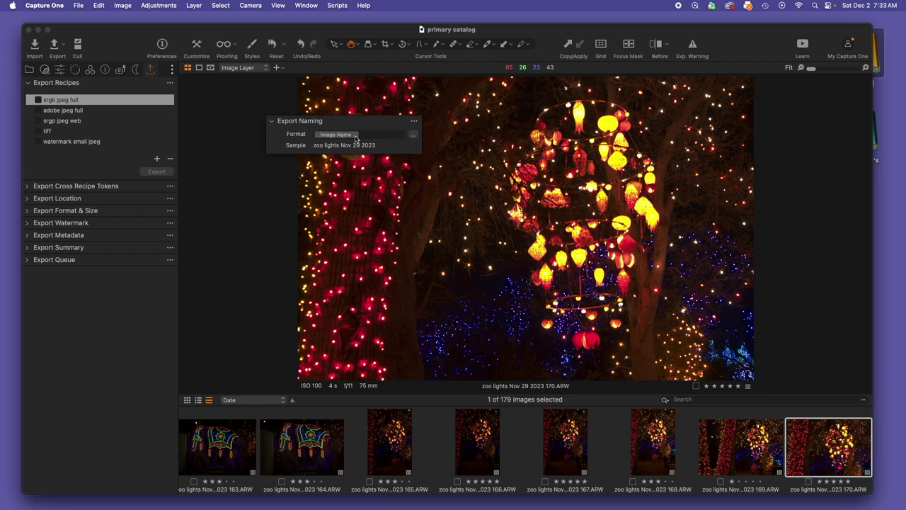
pyautogui.click(414, 135)
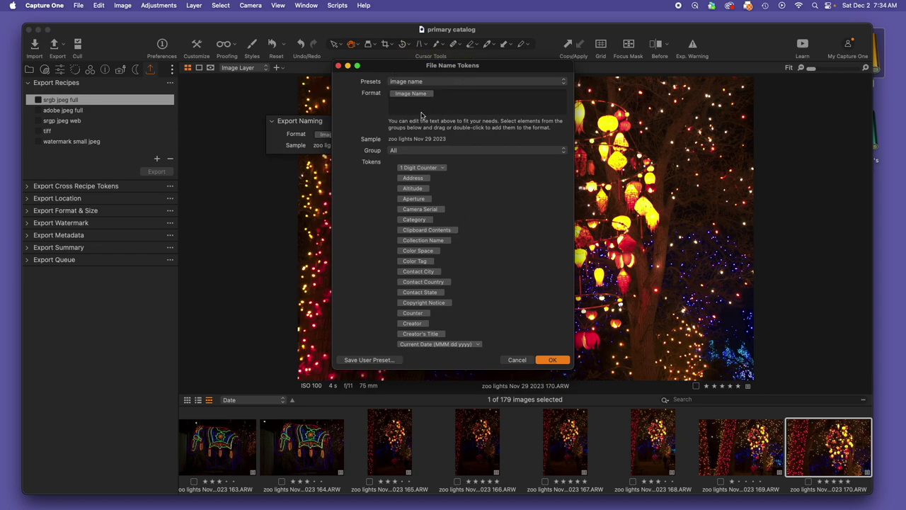
pyautogui.moveTo(418, 167); pyautogui.dragTo(495, 110)
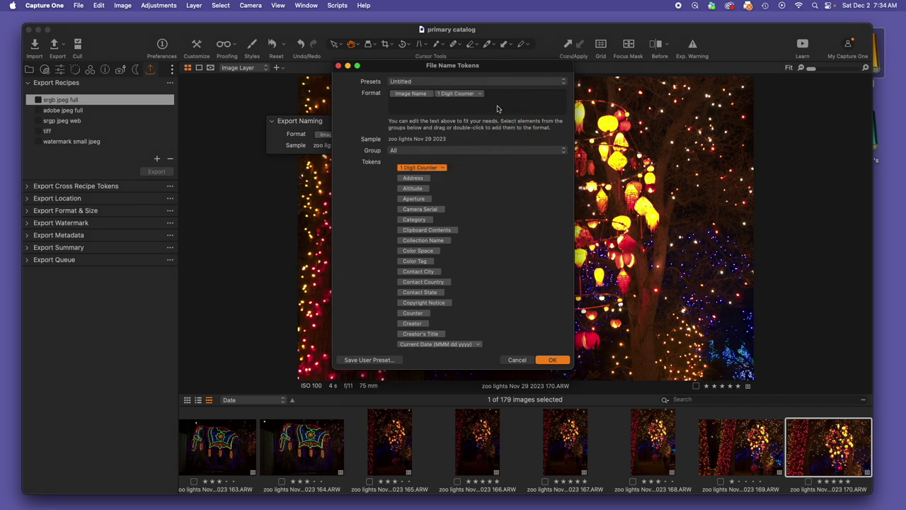
pyautogui.click(498, 102)
pyautogui.click(434, 94)
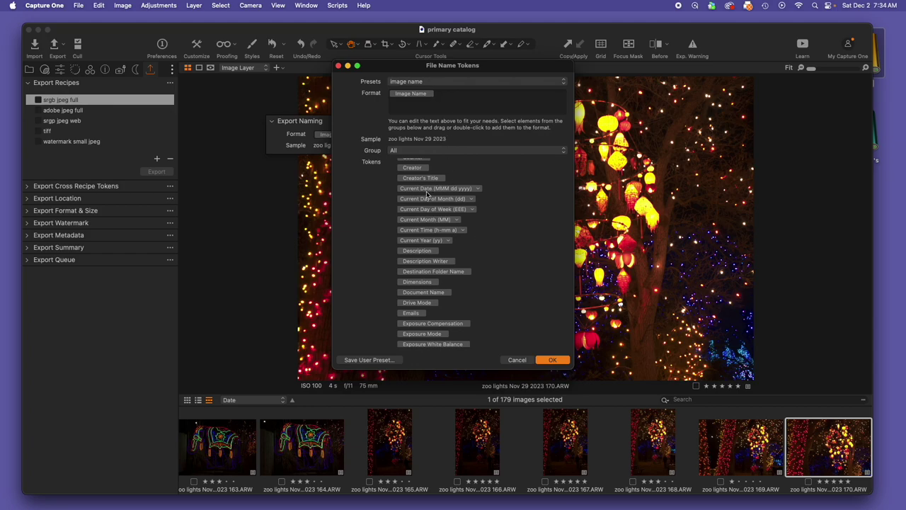
pyautogui.moveTo(426, 194); pyautogui.dragTo(517, 101)
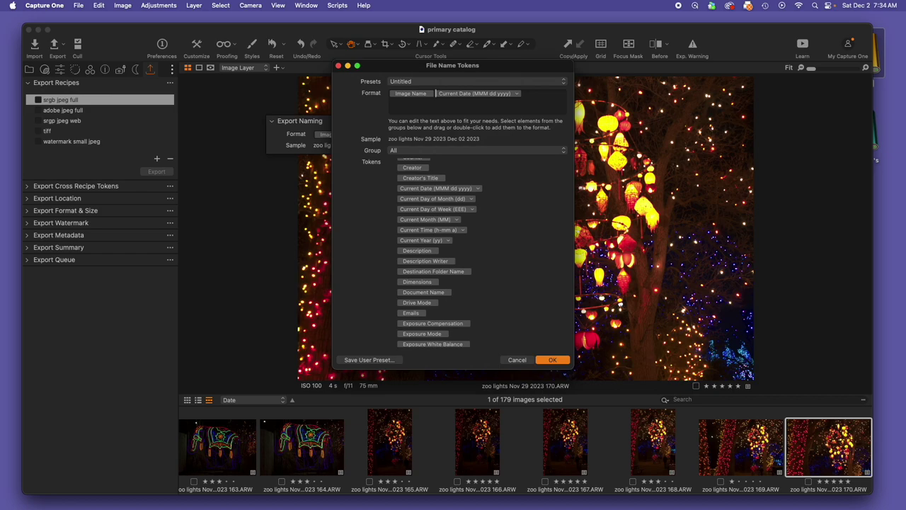
# Remove the Current Date and Image Name tokens, then add Creator and a 2 Digit Counter.
pyautogui.press('super+z')
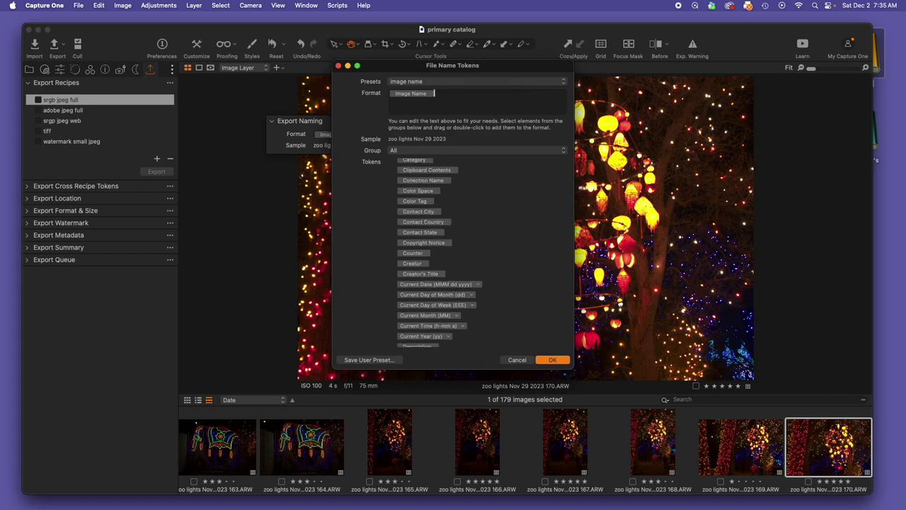
pyautogui.press('BackSpace')
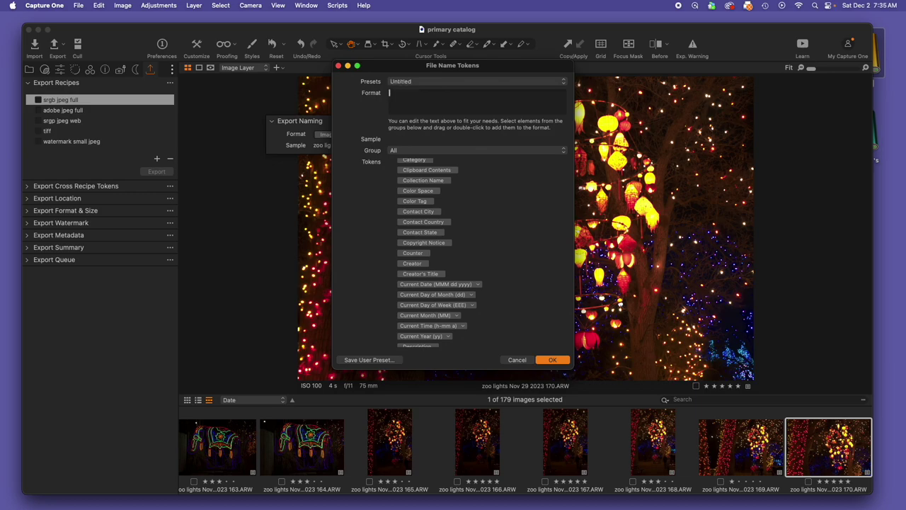
pyautogui.moveTo(413, 263); pyautogui.dragTo(427, 102)
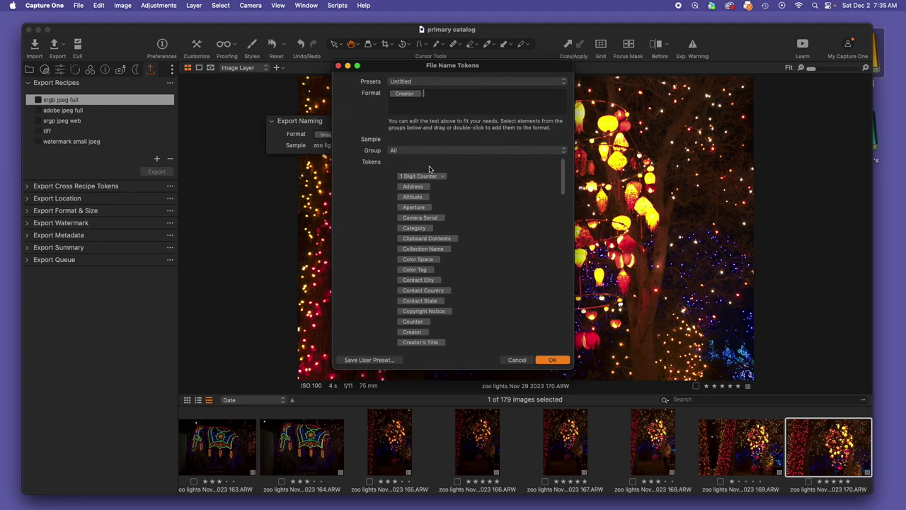
pyautogui.moveTo(421, 167); pyautogui.dragTo(473, 95)
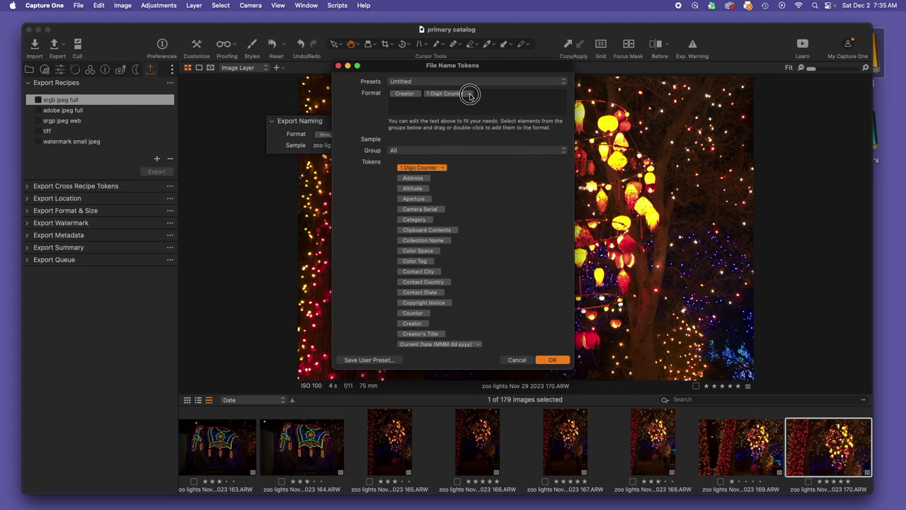
pyautogui.click(469, 95)
pyautogui.click(480, 108)
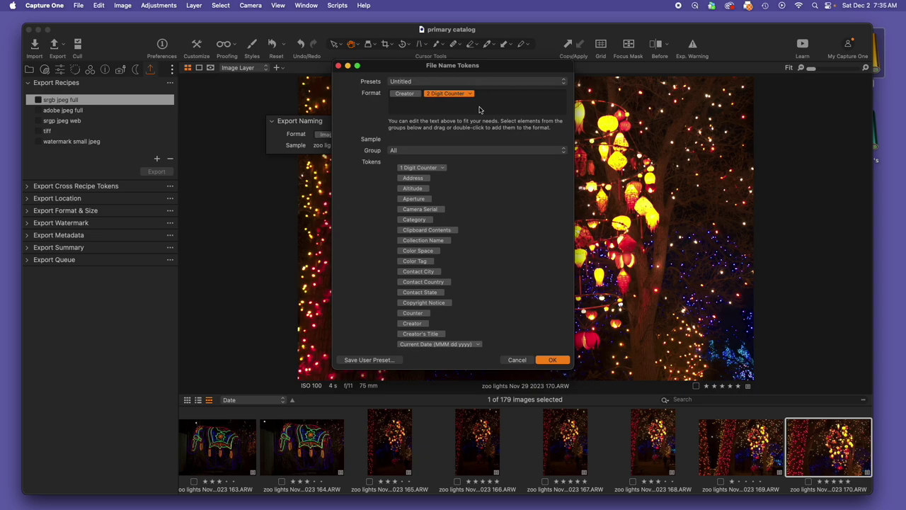
# Select every token in the format and delete them all.
pyautogui.click(487, 106)
pyautogui.press('super+a')
pyautogui.press('BackSpace')
pyautogui.scroll(-10, 490, 186)
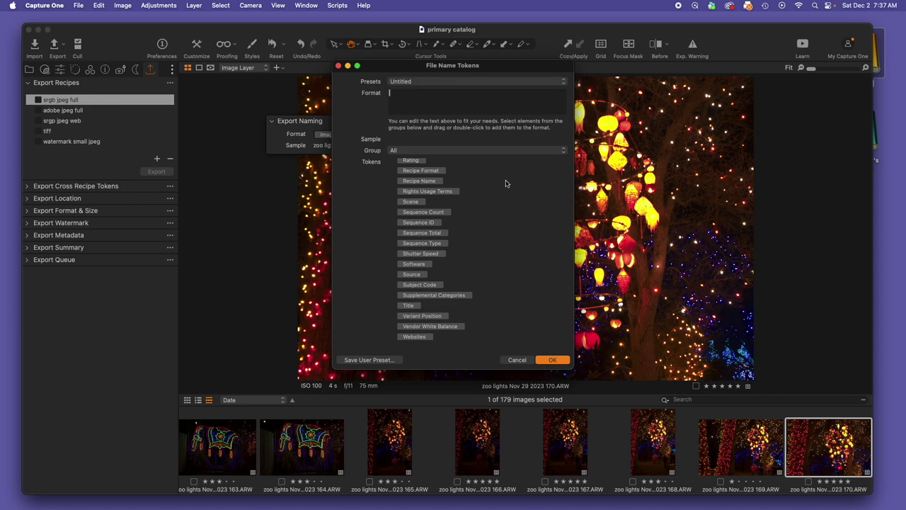
# Try Recipe Format and Recipe Name, clear them, and leave only Job Name as the export format.
pyautogui.scroll(2, 438, 210)
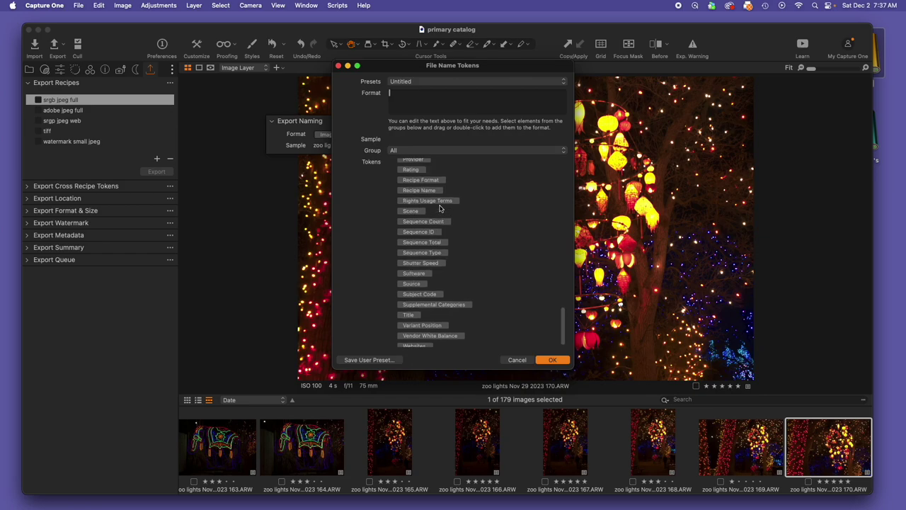
pyautogui.moveTo(420, 185); pyautogui.dragTo(452, 98)
pyautogui.moveTo(425, 193); pyautogui.dragTo(500, 104)
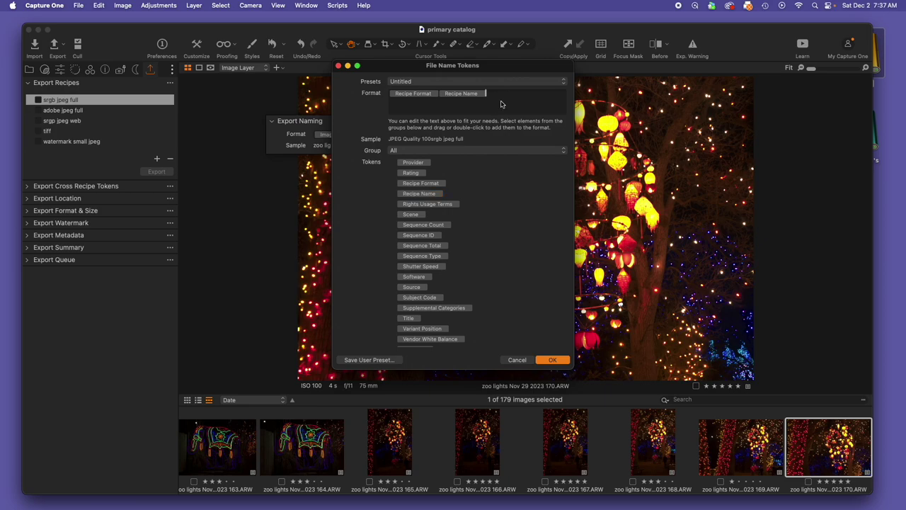
pyautogui.press('BackSpace')
pyautogui.press('BackSpace')
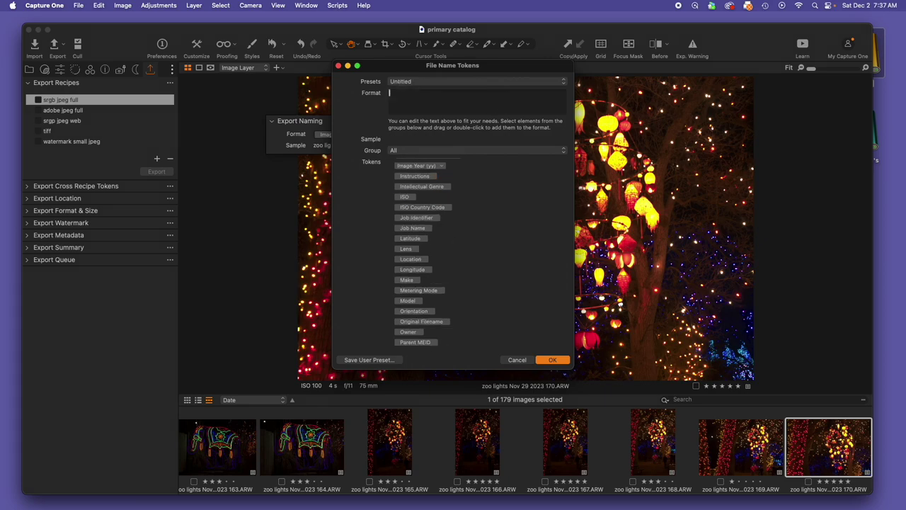
pyautogui.moveTo(401, 226); pyautogui.dragTo(435, 106)
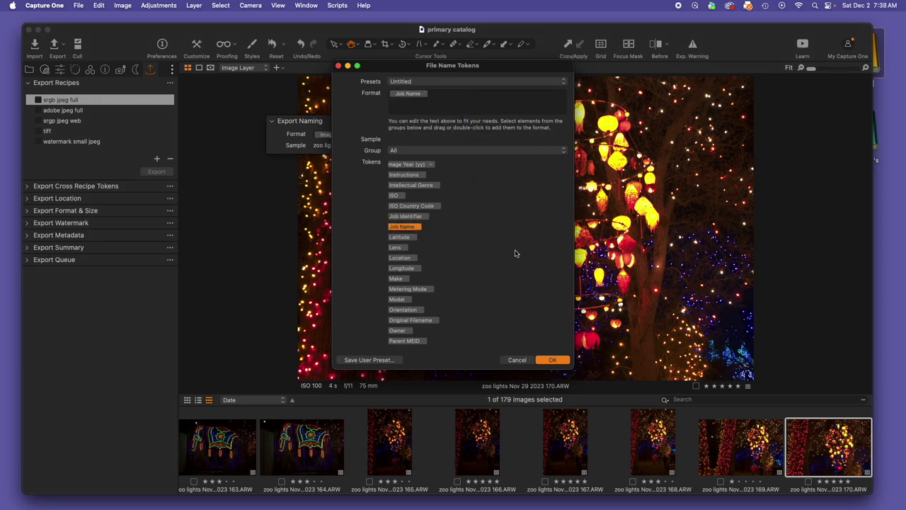
# Confirm Job Name naming, enter 'website' as cross-recipe job name, and float Export Location.
pyautogui.click(551, 359)
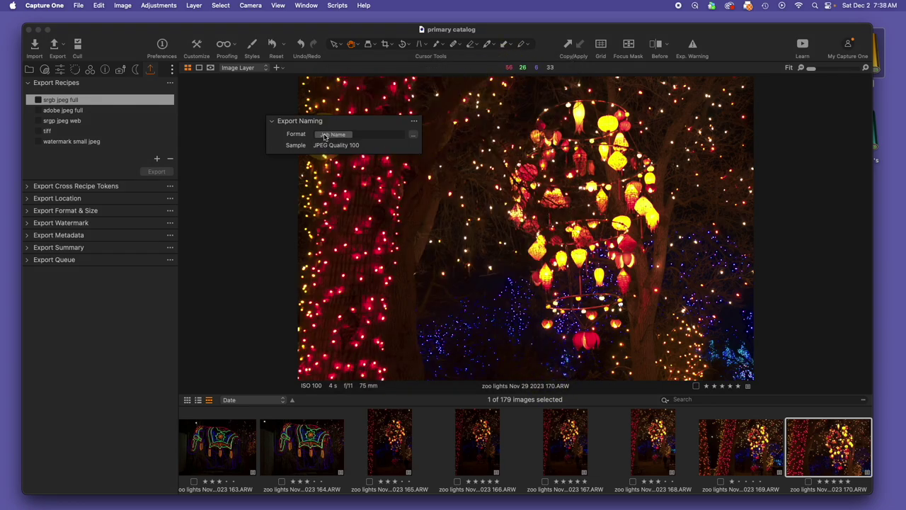
pyautogui.moveTo(347, 125); pyautogui.dragTo(477, 164)
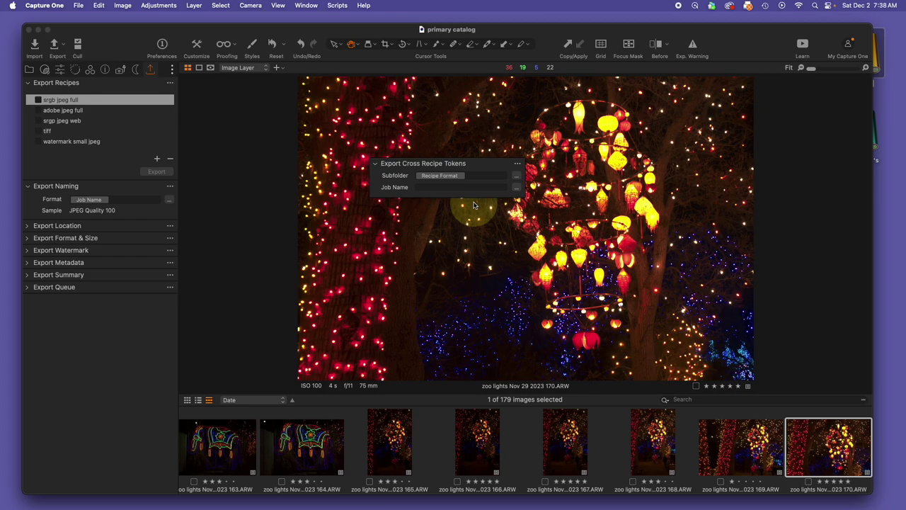
pyautogui.click(475, 188)
pyautogui.write('website')
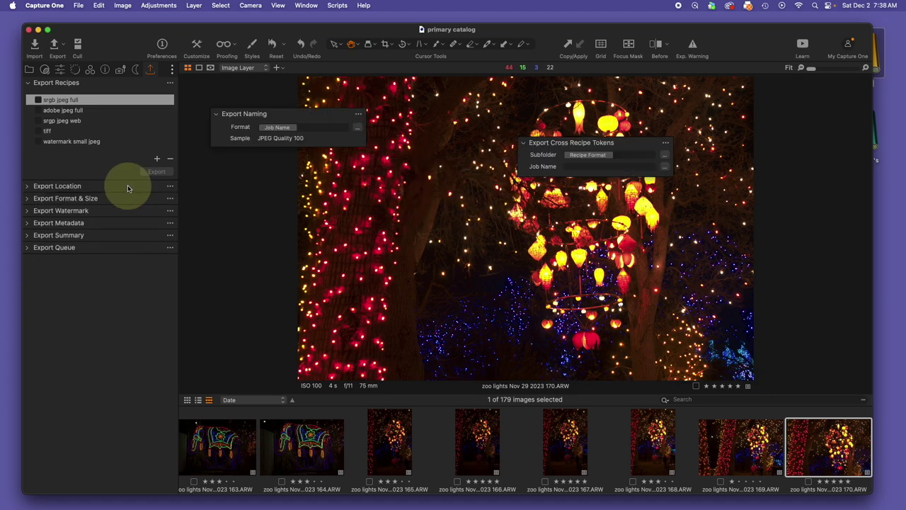
pyautogui.click(128, 188)
pyautogui.moveTo(128, 187); pyautogui.dragTo(443, 187)
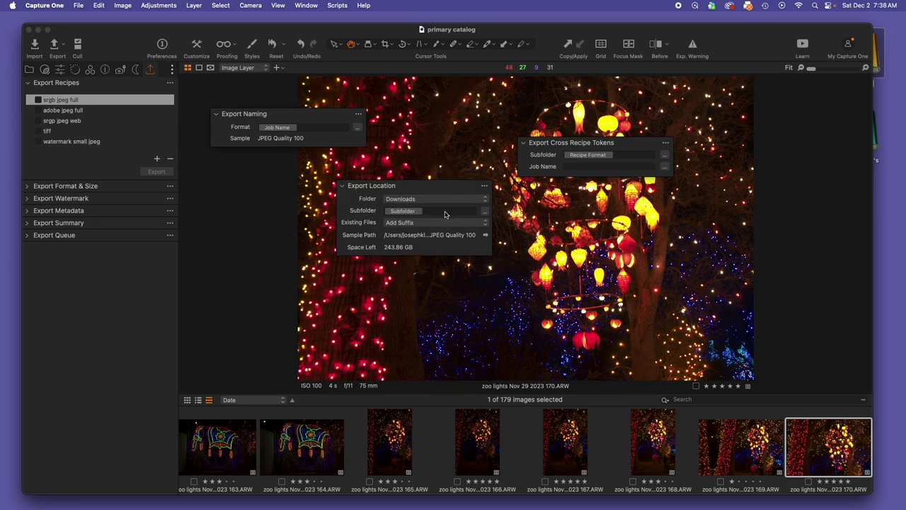
# Open the Export Location subfolder token editor and try the Recipe Format token.
pyautogui.moveTo(370, 187)
pyautogui.click(484, 211)
pyautogui.scroll(-10, 453, 212)
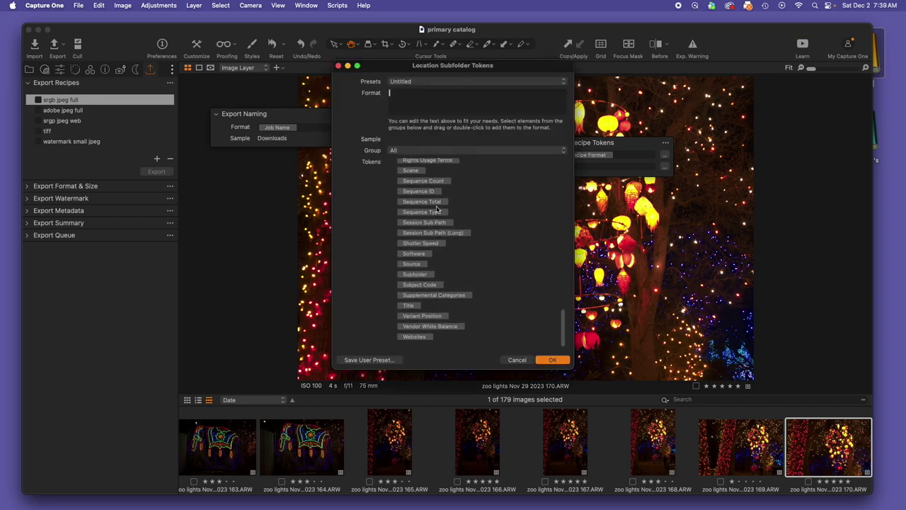
pyautogui.scroll(3, 437, 209)
pyautogui.moveTo(430, 219)
pyautogui.mouseDown()
pyautogui.moveTo(506, 94)
pyautogui.moveTo(434, 225)
pyautogui.mouseUp()
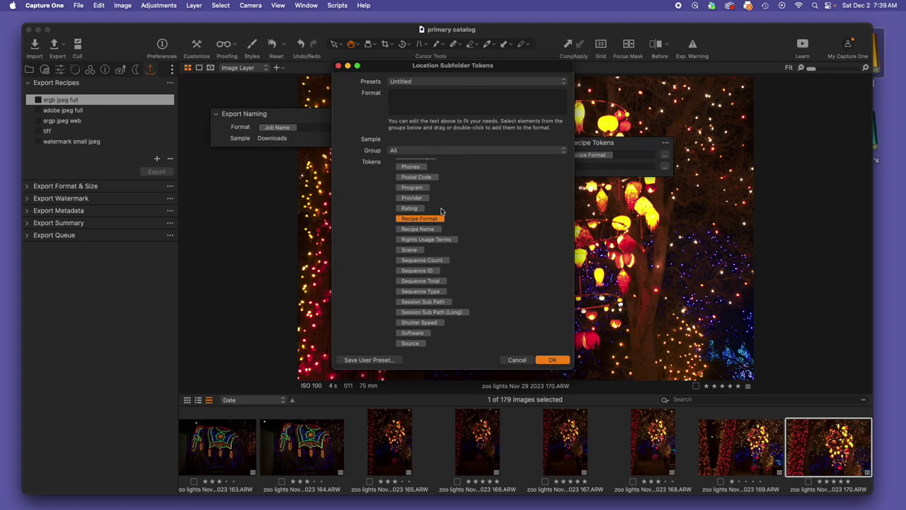
pyautogui.scroll(10, 441, 211)
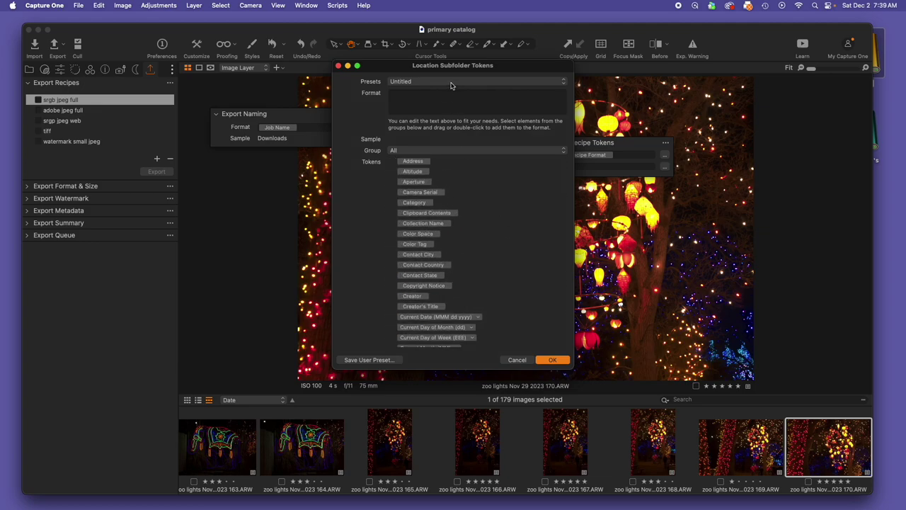
# Type and remove 'Name', then put the Subfolder token into the subfolder format.
pyautogui.click(451, 108)
pyautogui.write('Name')
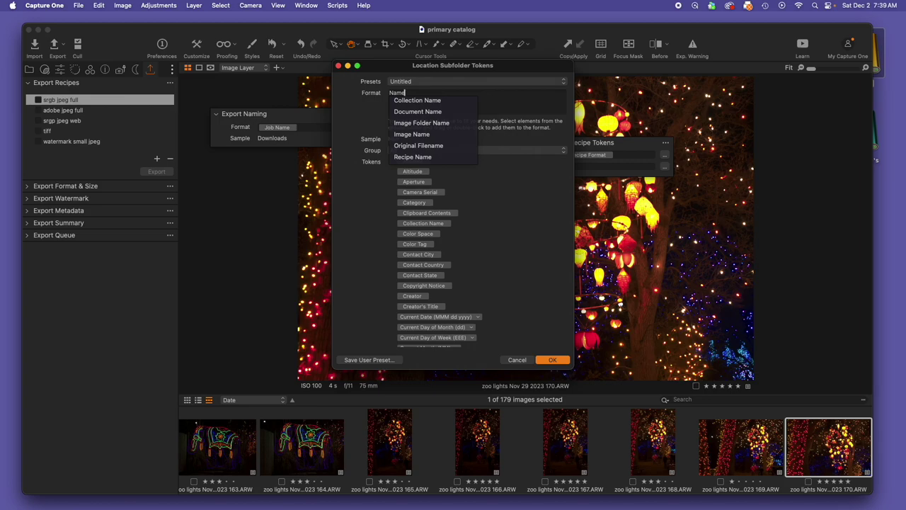
pyautogui.press('BackSpace')
pyautogui.press('BackSpace')
pyautogui.press('BackSpace')
pyautogui.press('BackSpace')
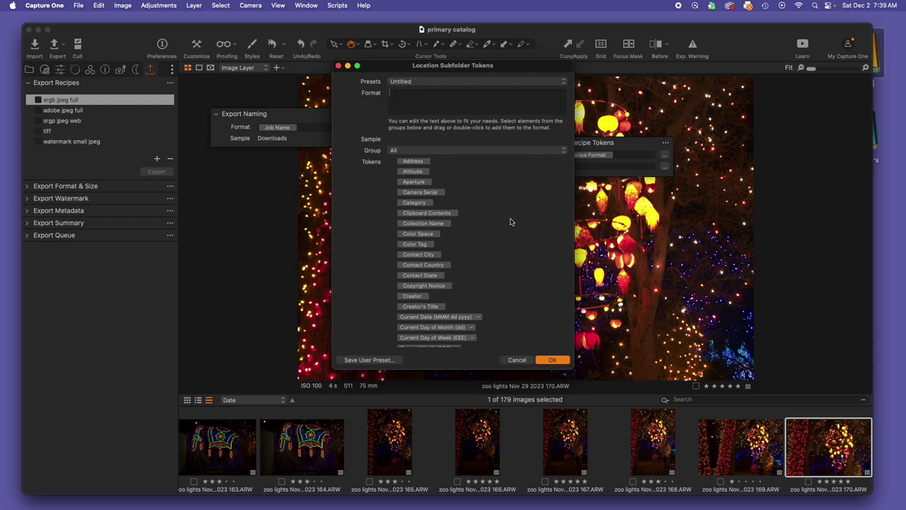
pyautogui.scroll(-10, 425, 255)
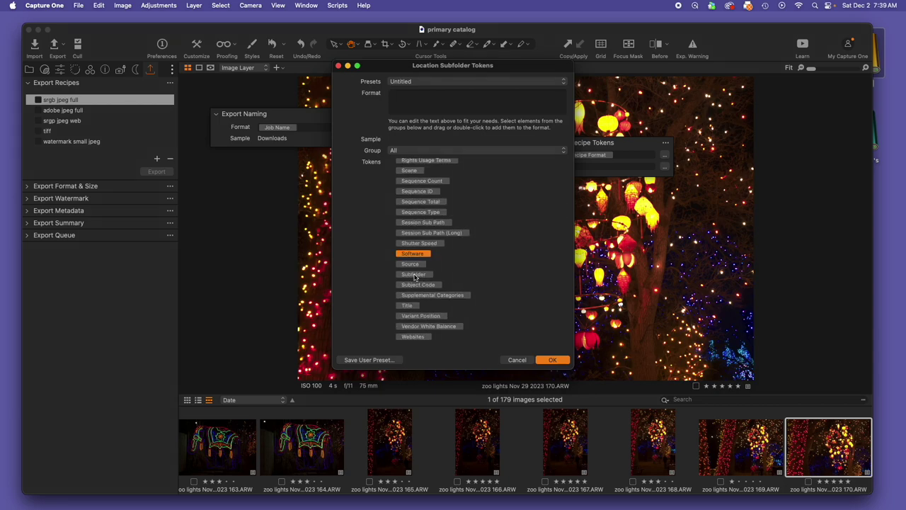
pyautogui.moveTo(416, 274); pyautogui.dragTo(455, 104)
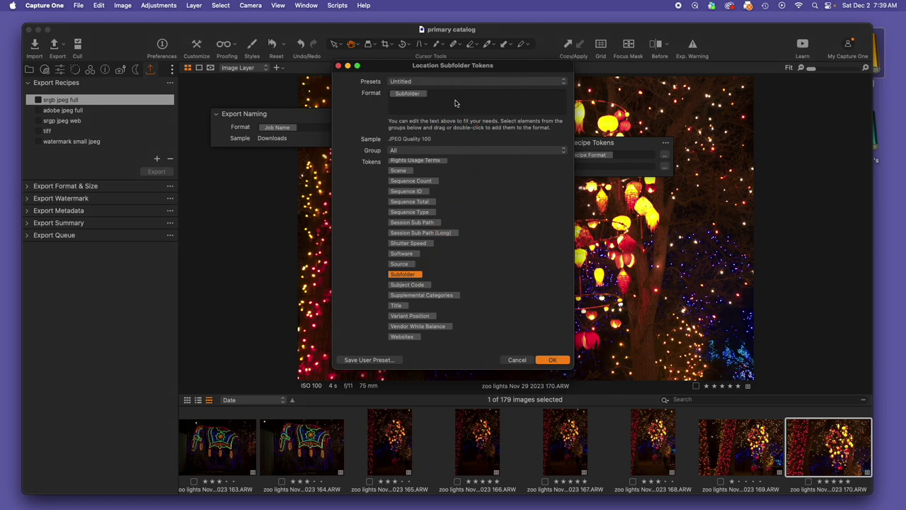
# Confirm the Subfolder token, redock Export Naming, and place Export Location beside Cross Recipe Tokens.
pyautogui.click(552, 360)
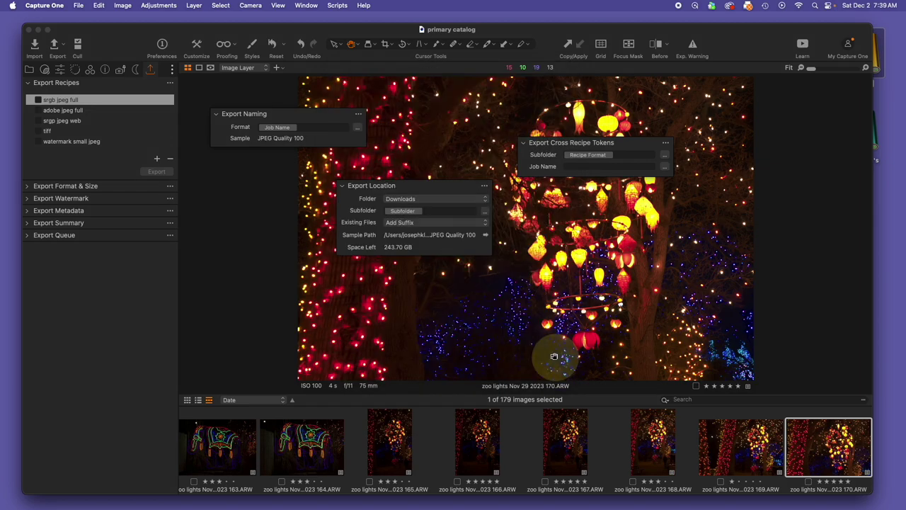
pyautogui.moveTo(423, 185); pyautogui.dragTo(425, 165)
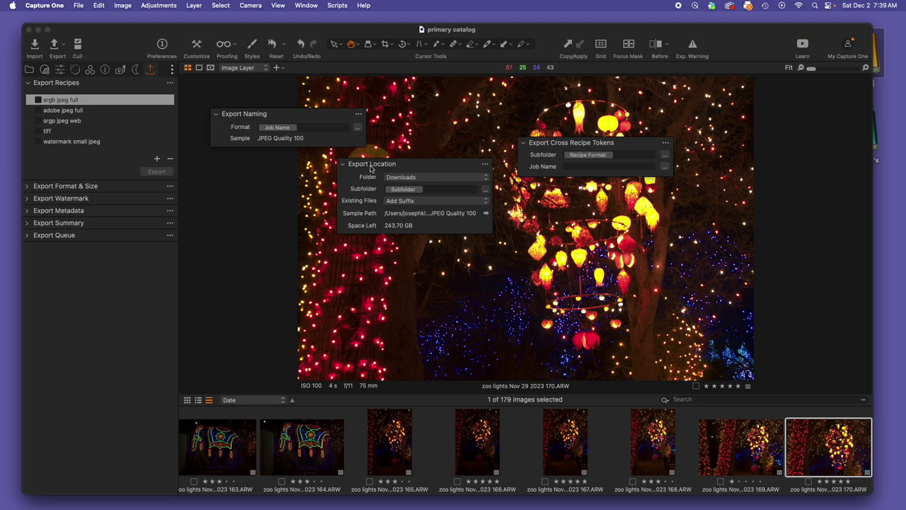
pyautogui.click(488, 178)
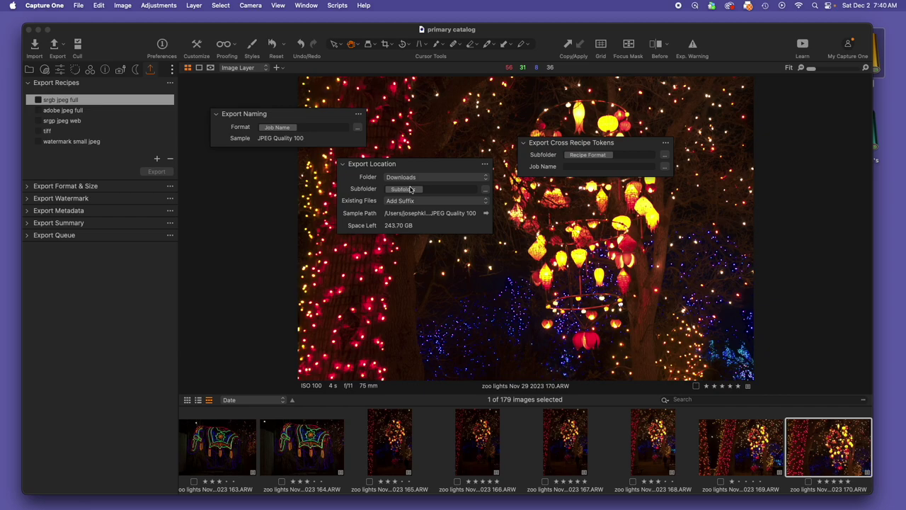
pyautogui.moveTo(610, 142); pyautogui.dragTo(598, 164)
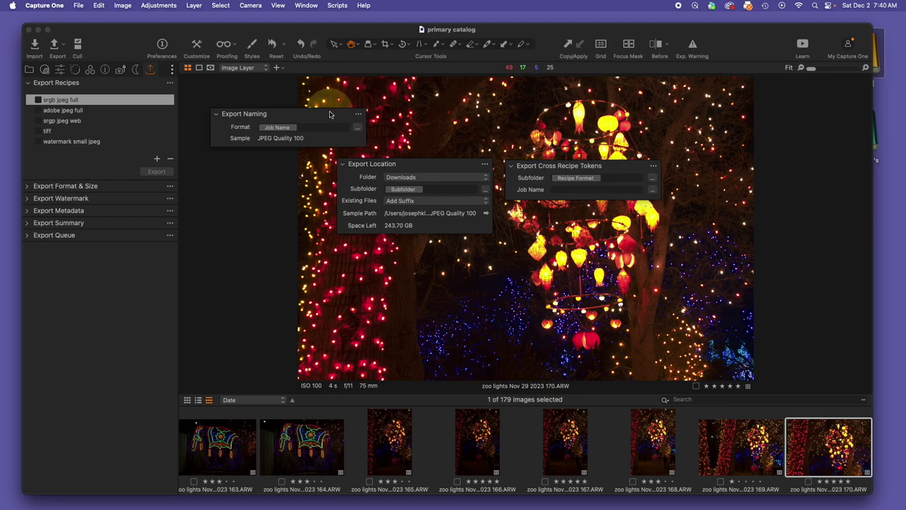
pyautogui.moveTo(329, 114); pyautogui.dragTo(142, 177)
pyautogui.moveTo(429, 166); pyautogui.dragTo(338, 124)
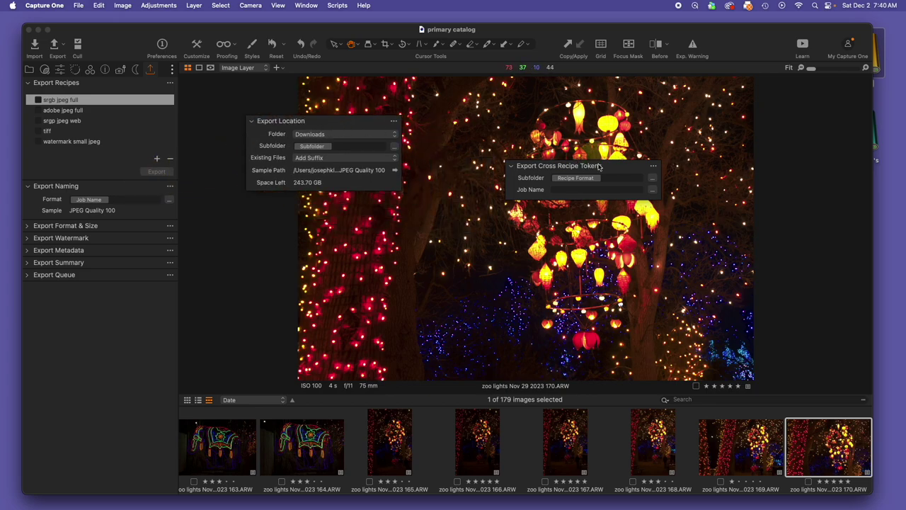
pyautogui.moveTo(613, 167); pyautogui.dragTo(525, 121)
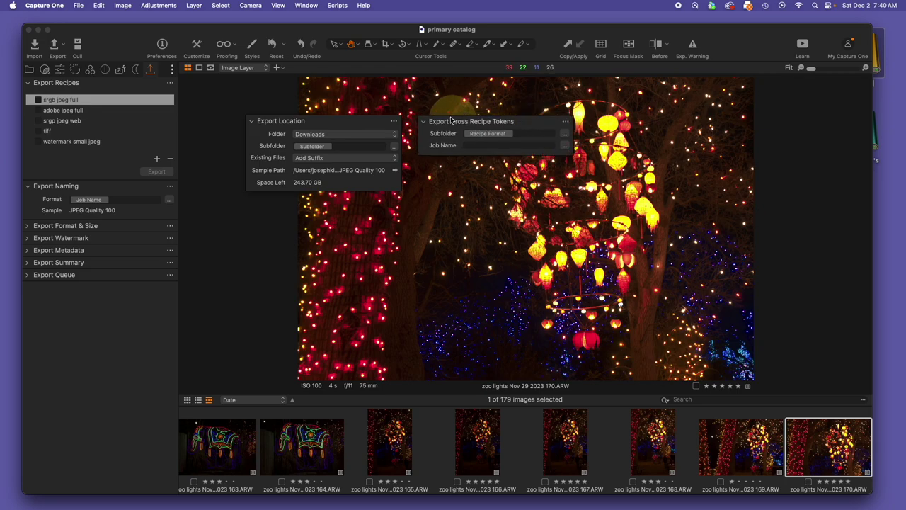
# Replace the cross-recipe subfolder's Recipe Format token with Recipe Name.
pyautogui.click(526, 136)
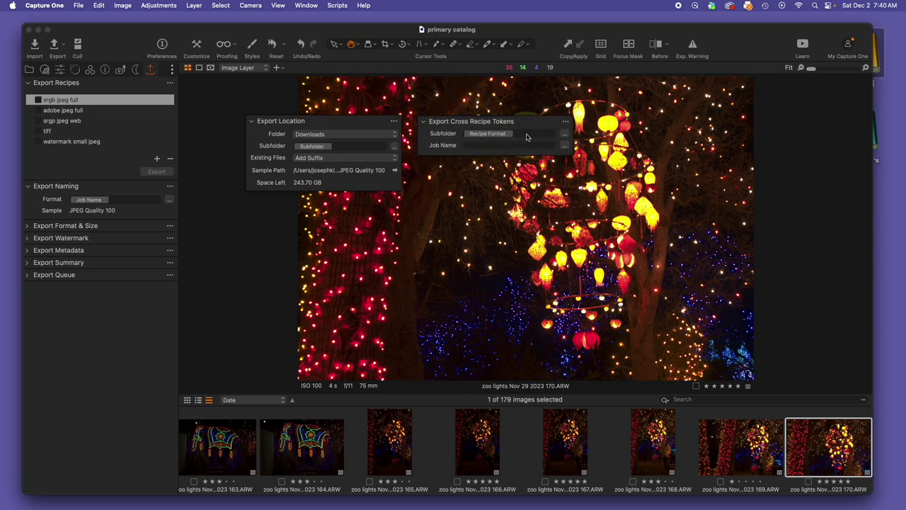
pyautogui.click(564, 133)
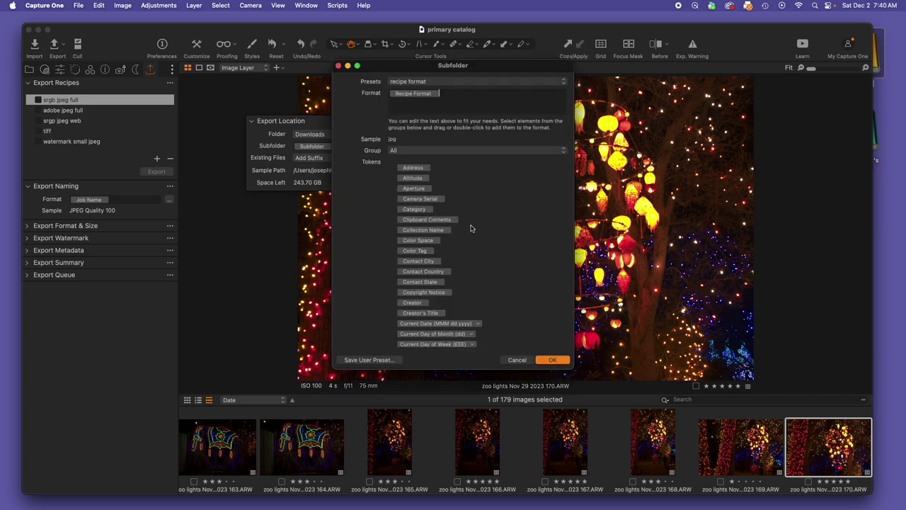
pyautogui.scroll(-10, 473, 228)
pyautogui.scroll(-5, 473, 228)
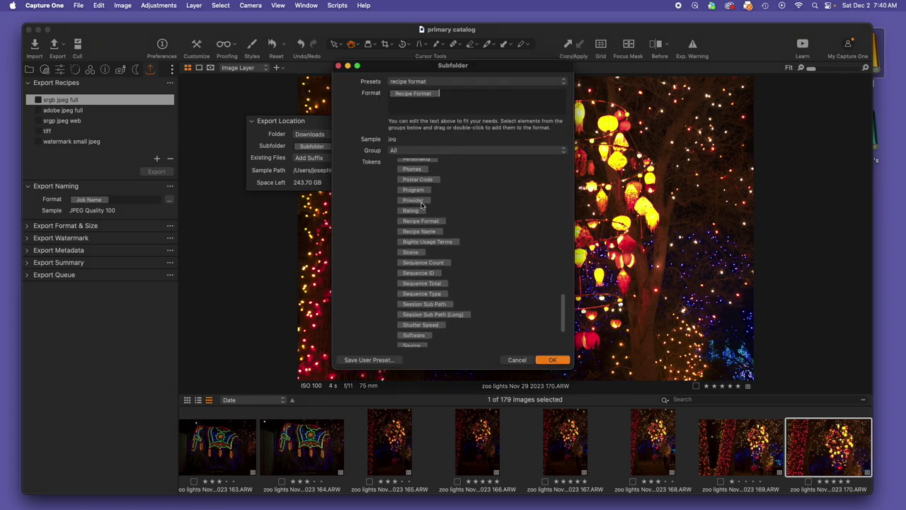
pyautogui.moveTo(424, 249); pyautogui.dragTo(499, 91)
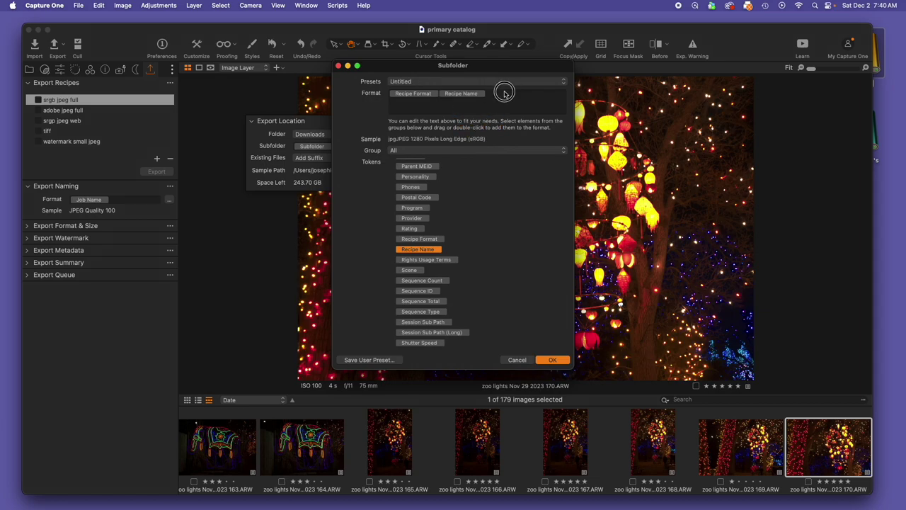
pyautogui.press('BackSpace')
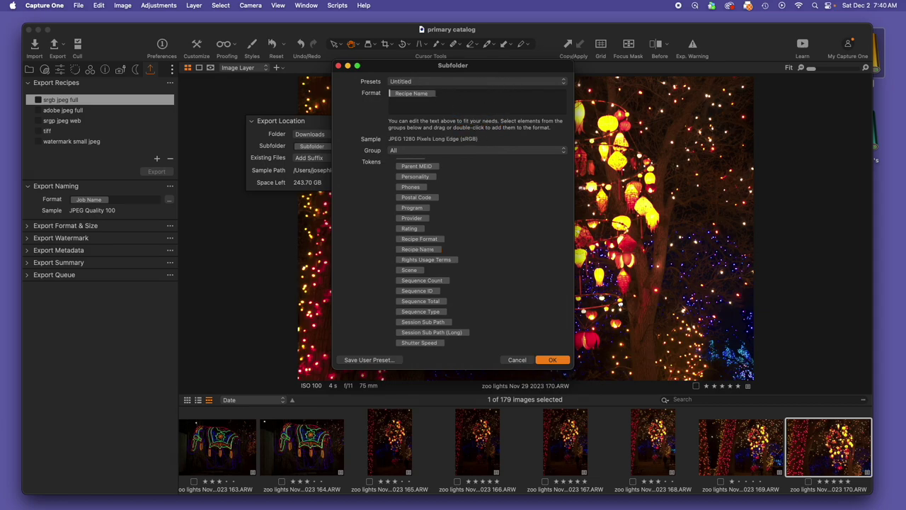
# Confirm the Recipe Name subfolder, then float and redock the Export Recipes panel.
pyautogui.click(552, 359)
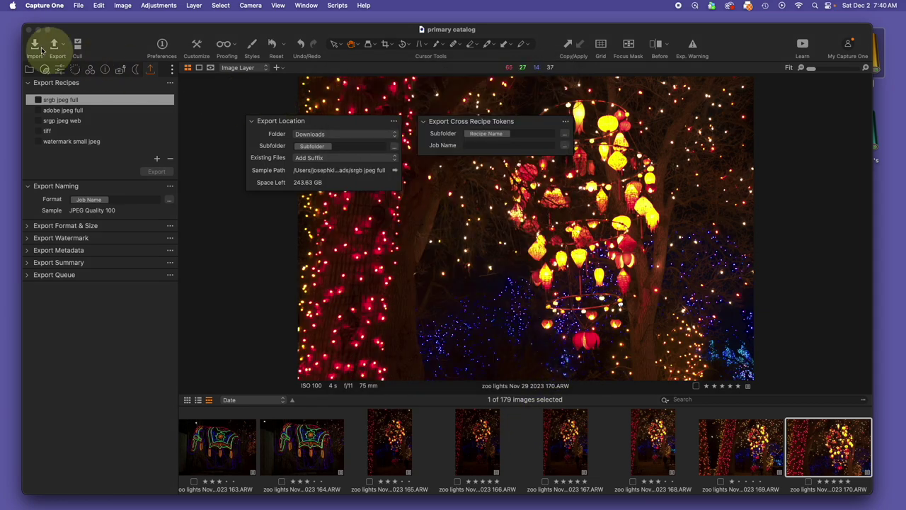
pyautogui.moveTo(115, 81); pyautogui.dragTo(685, 116)
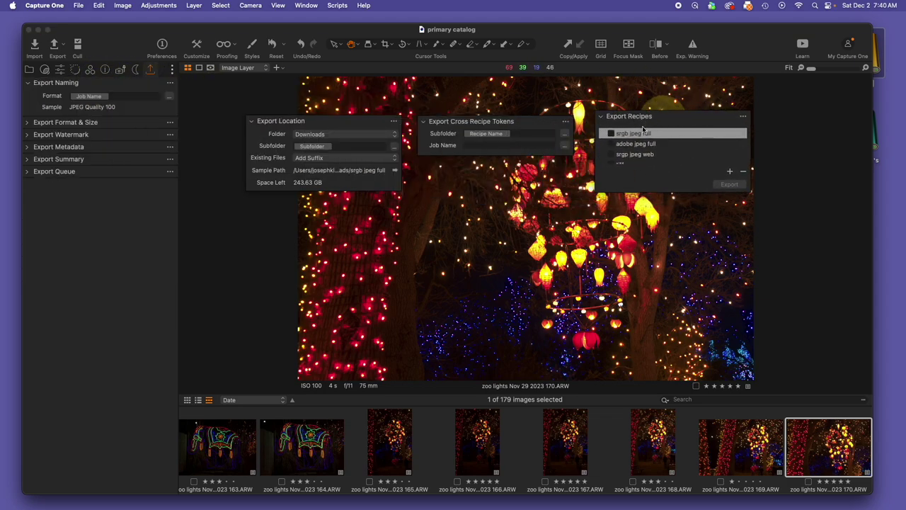
pyautogui.scroll(-2, 646, 147)
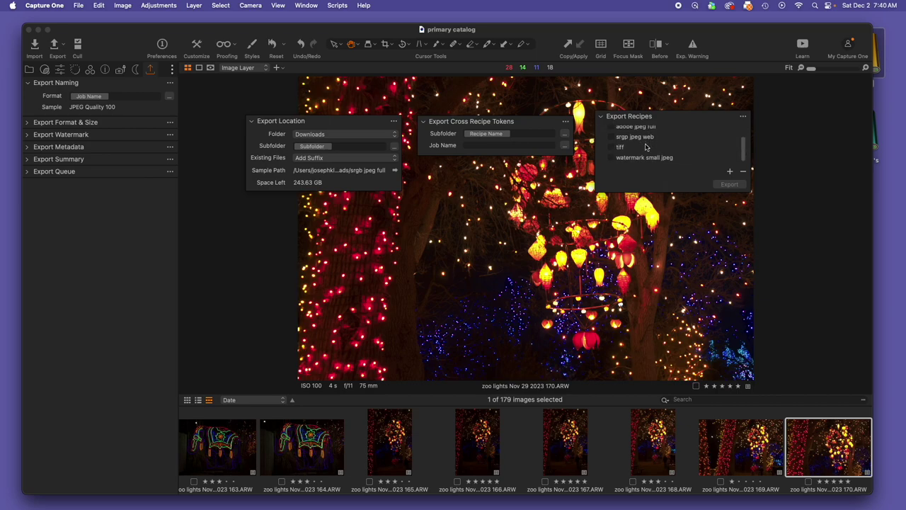
pyautogui.scroll(-1, 645, 147)
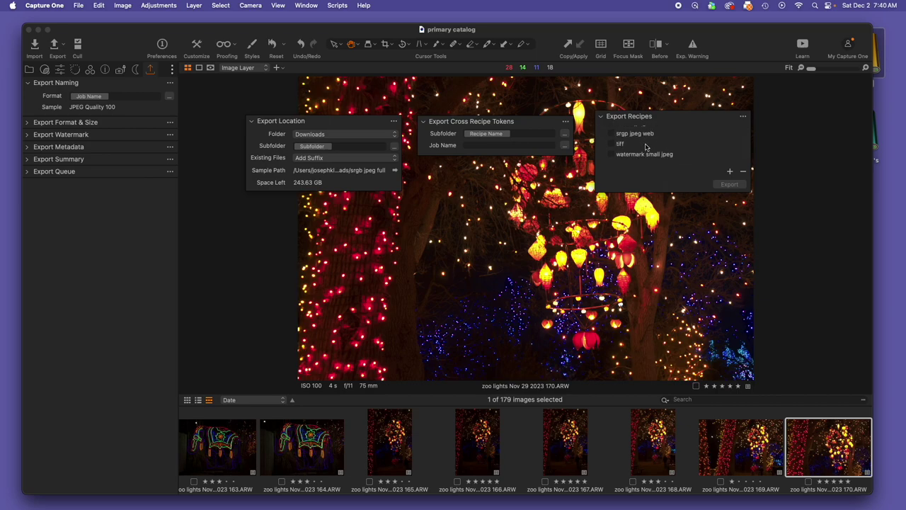
pyautogui.moveTo(645, 147)
pyautogui.moveTo(671, 122); pyautogui.dragTo(147, 92)
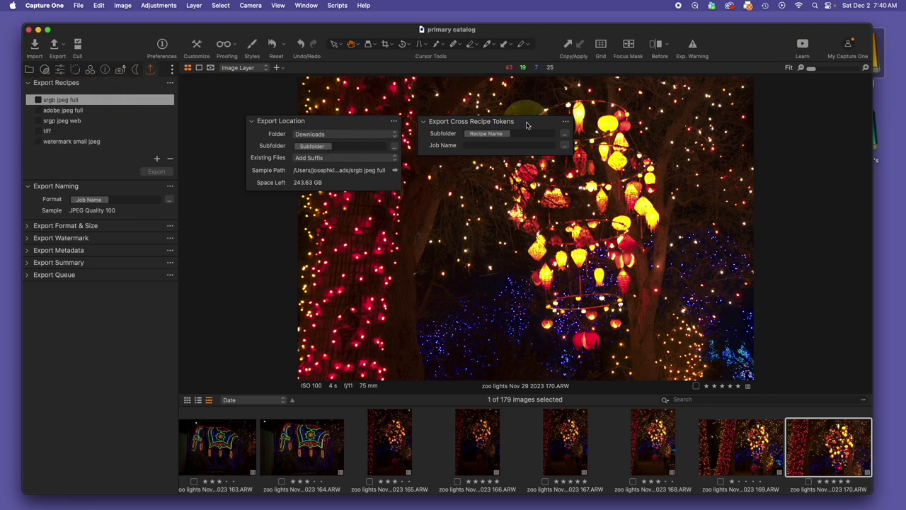
# Dock Export Location and Cross Recipe Tokens into the export sidebar around Export Naming.
pyautogui.moveTo(484, 124)
pyautogui.mouseDown()
pyautogui.moveTo(505, 126)
pyautogui.moveTo(476, 127)
pyautogui.moveTo(483, 132)
pyautogui.mouseUp()
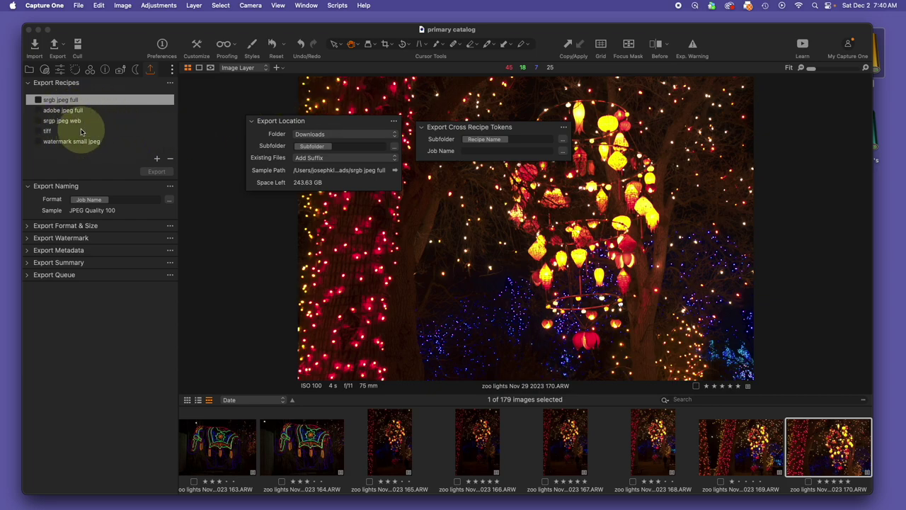
pyautogui.moveTo(81, 132)
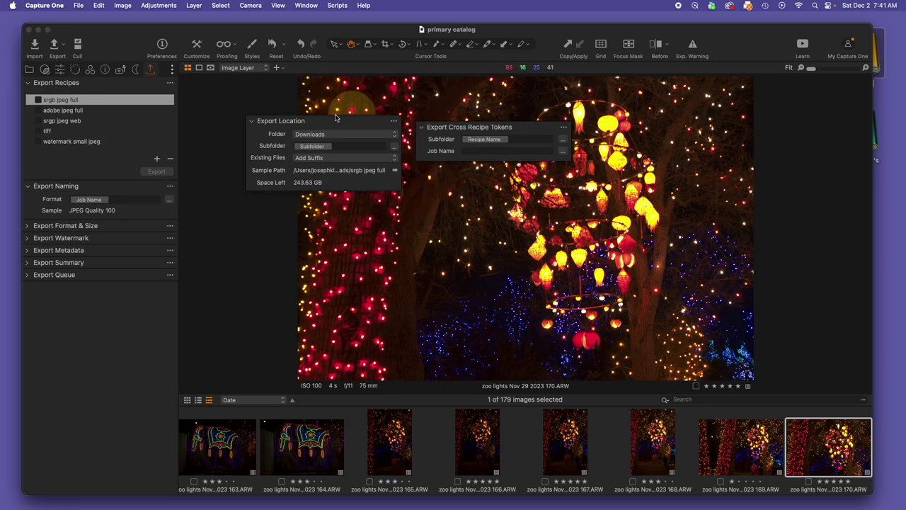
pyautogui.moveTo(319, 122); pyautogui.dragTo(141, 202)
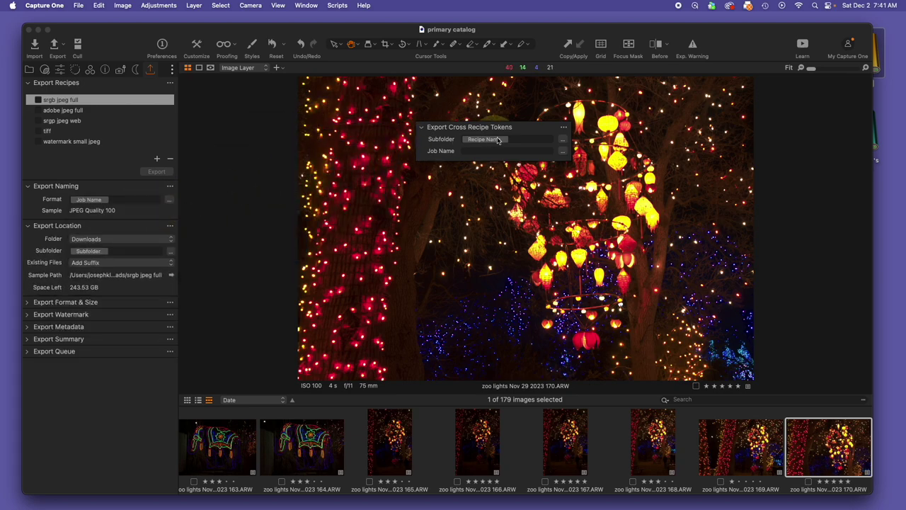
pyautogui.moveTo(495, 127); pyautogui.dragTo(142, 189)
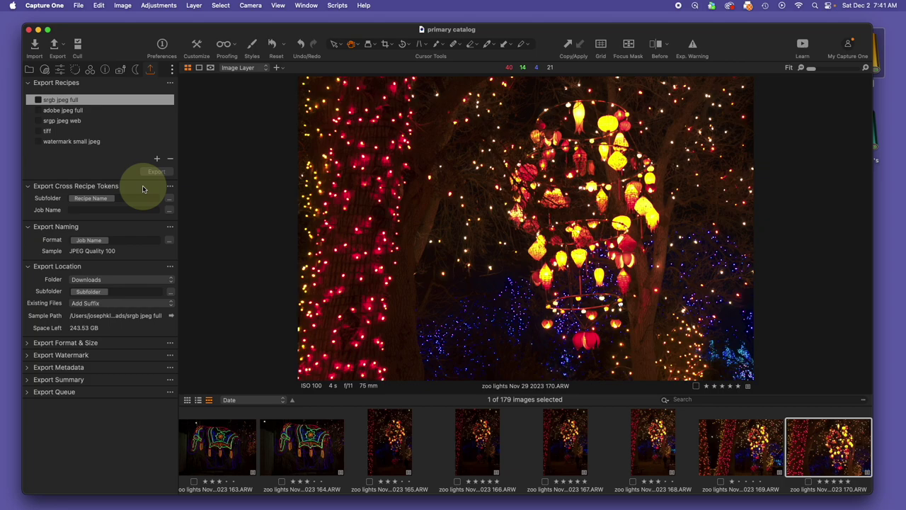
# On the Capture tab, float the Next Capture Naming panel over the image and widen it to show the full date token.
pyautogui.click(121, 69)
pyautogui.moveTo(106, 96); pyautogui.dragTo(487, 142)
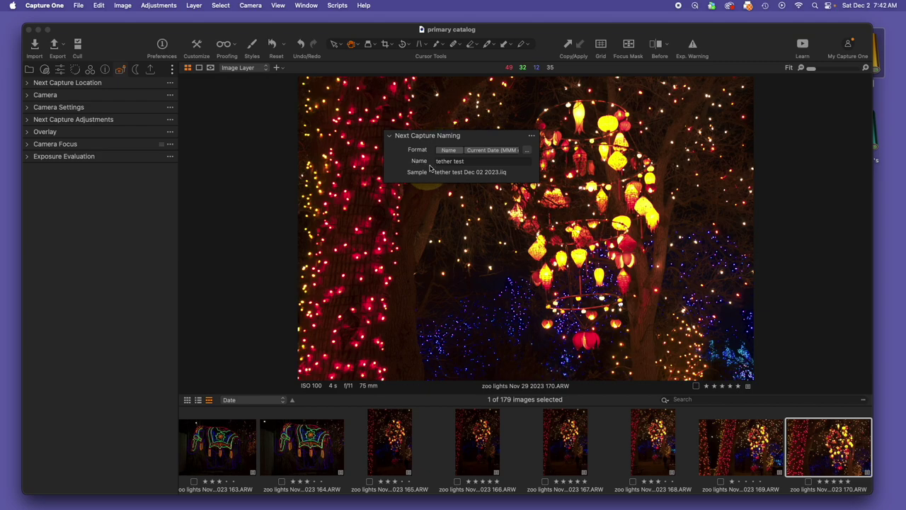
pyautogui.click(474, 161)
pyautogui.click(446, 151)
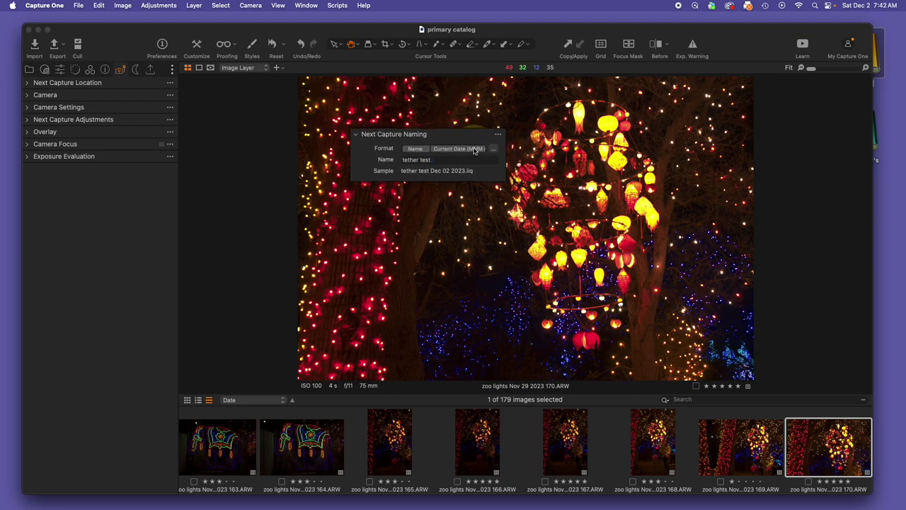
pyautogui.click(508, 171)
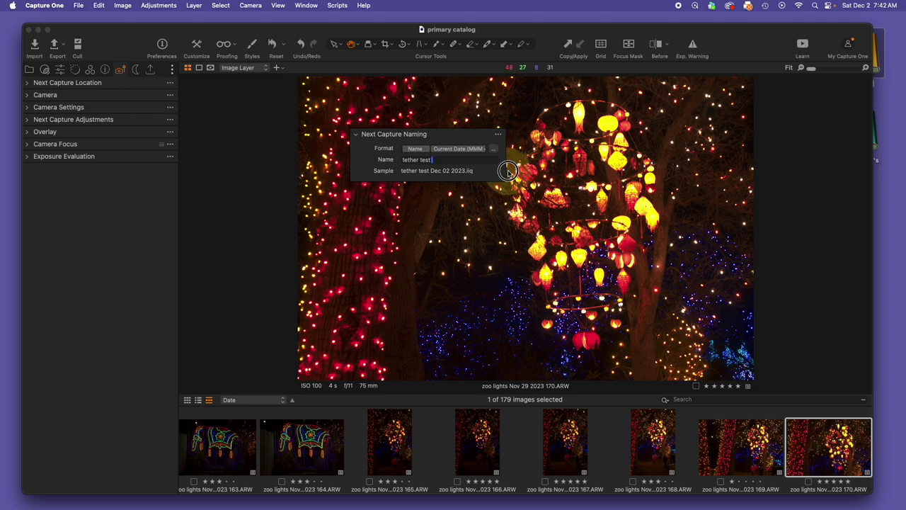
pyautogui.moveTo(508, 170); pyautogui.dragTo(545, 177)
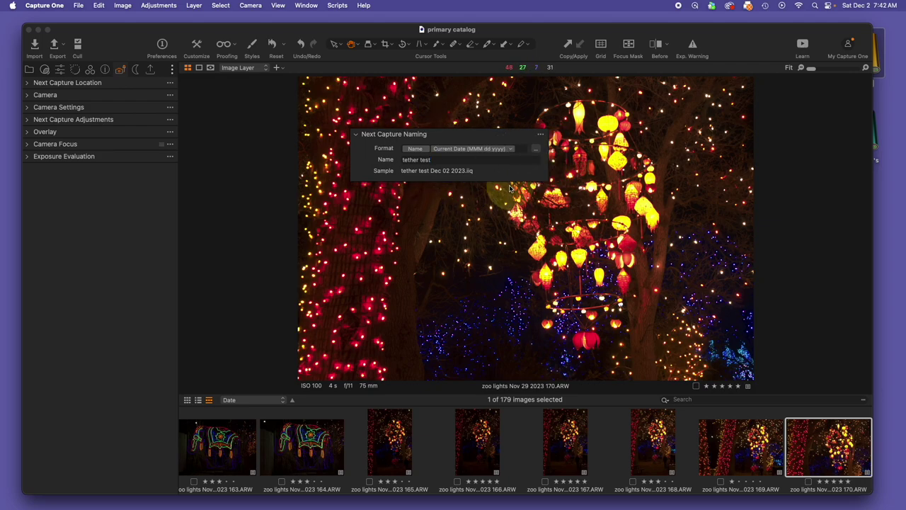
# In the capture naming format editor, delete the Current Date token and drag Orientation in after Name.
pyautogui.click(536, 148)
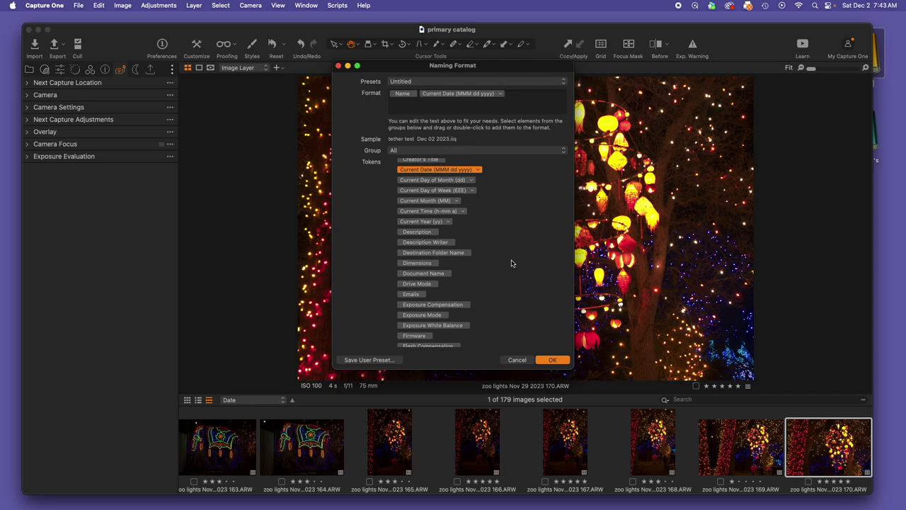
pyautogui.click(544, 97)
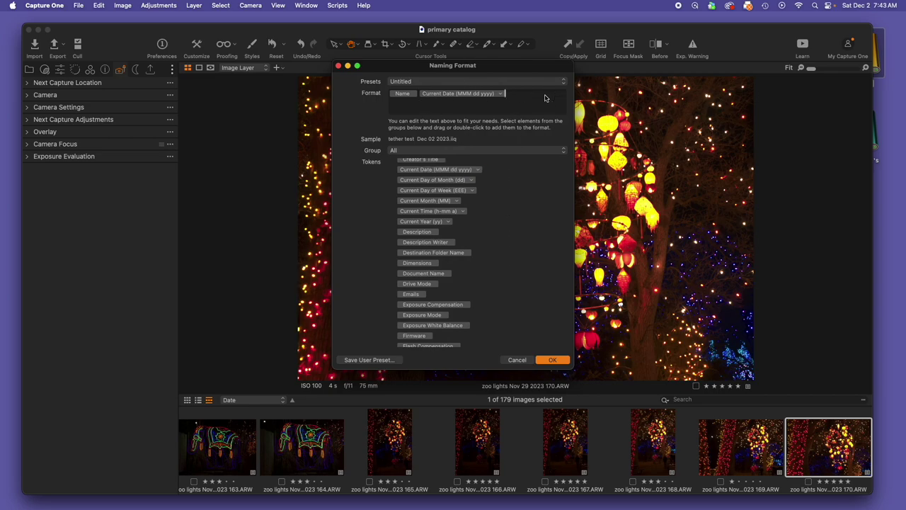
pyautogui.press('BackSpace')
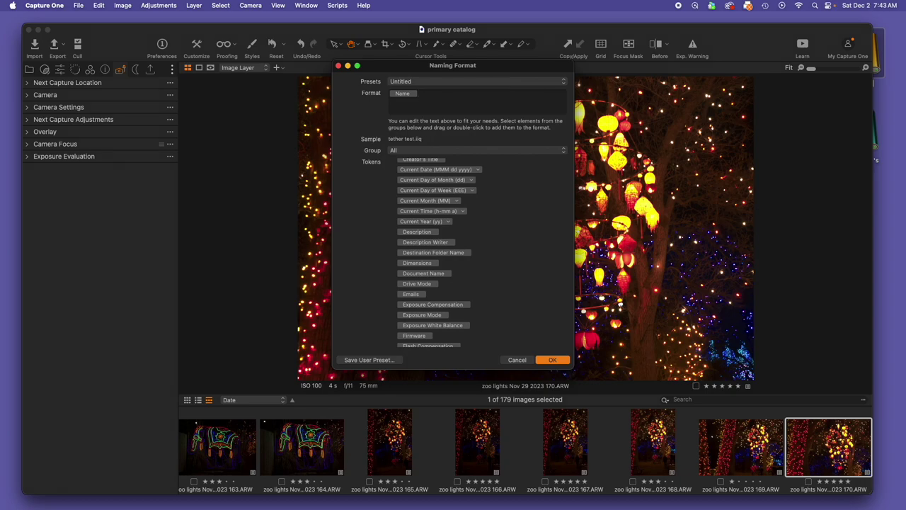
pyautogui.scroll(-10, 511, 199)
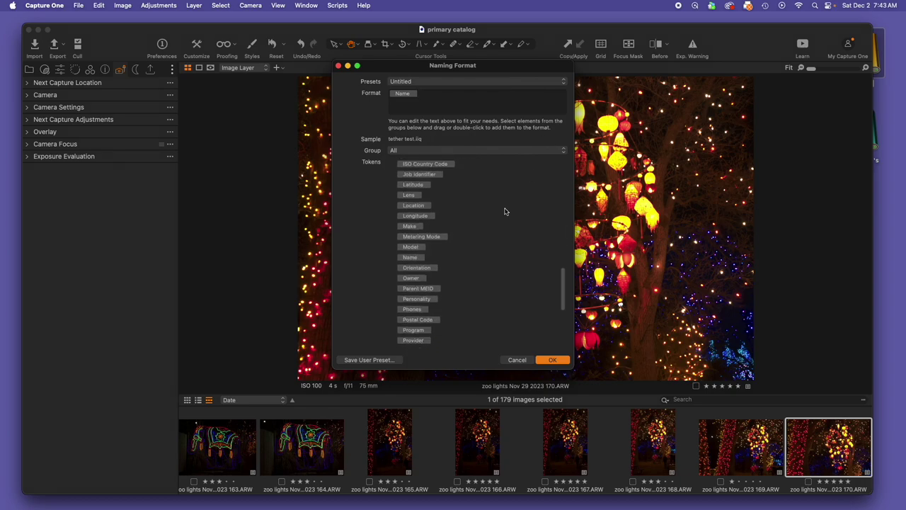
pyautogui.moveTo(416, 213); pyautogui.dragTo(465, 107)
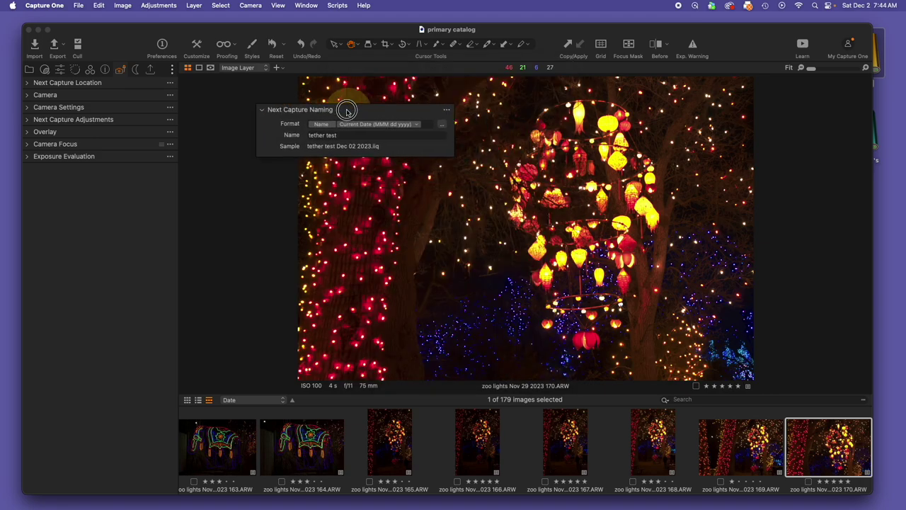
# Dock the floating Next Capture Naming panel, still sampling 'tether test Dec 02 2023.iiq', atop the capture tools.
pyautogui.moveTo(348, 106); pyautogui.dragTo(121, 97)
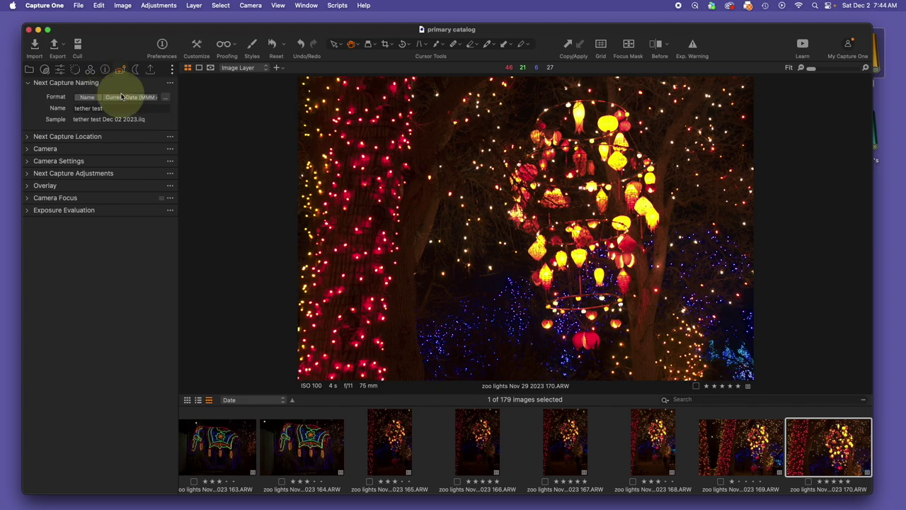